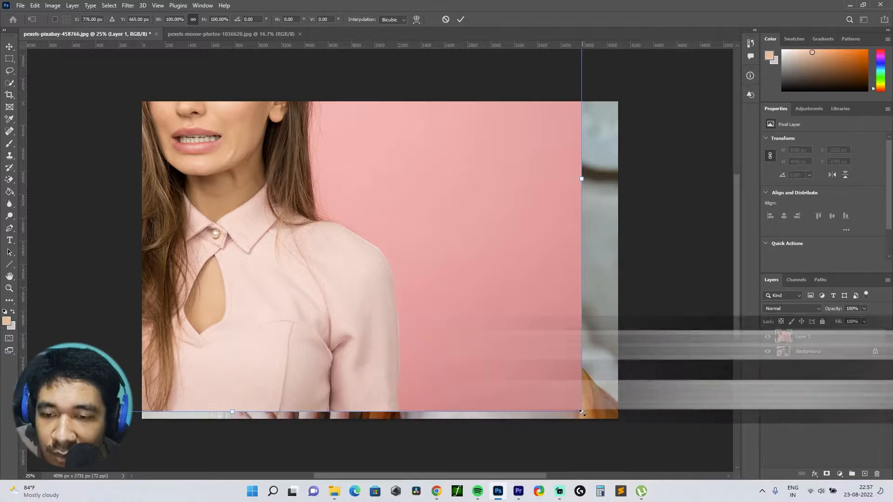
Scale the pasted photo of the woman in pink to about 35% and place it in the base portrait's upper-left corner.
left_click_drag(582, 413, 355, 261)
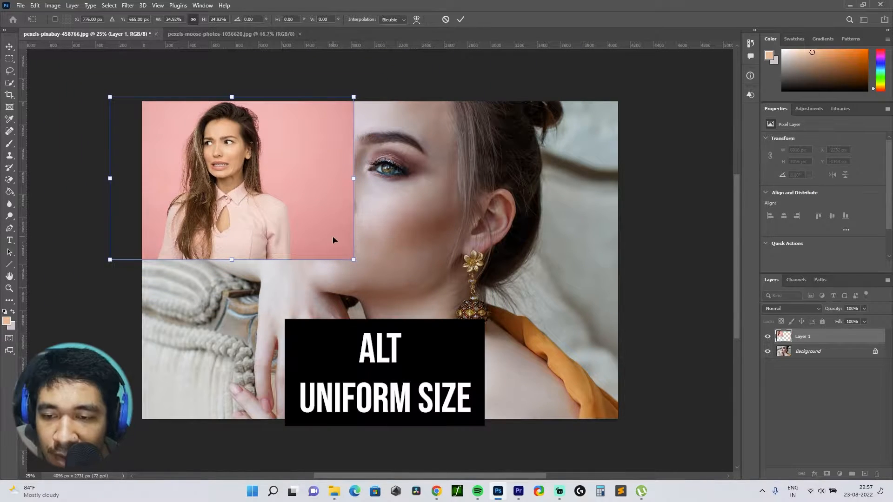
left_click_drag(302, 217, 231, 206)
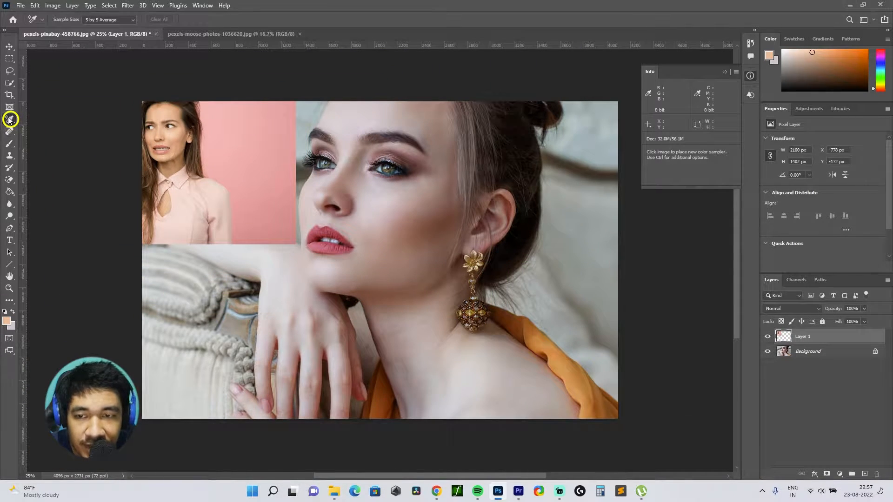
Sample the skin color from the large model's cheek using the Eyedropper with a 5 by 5 Average sample size.
right_click(10, 119)
left_click(35, 120)
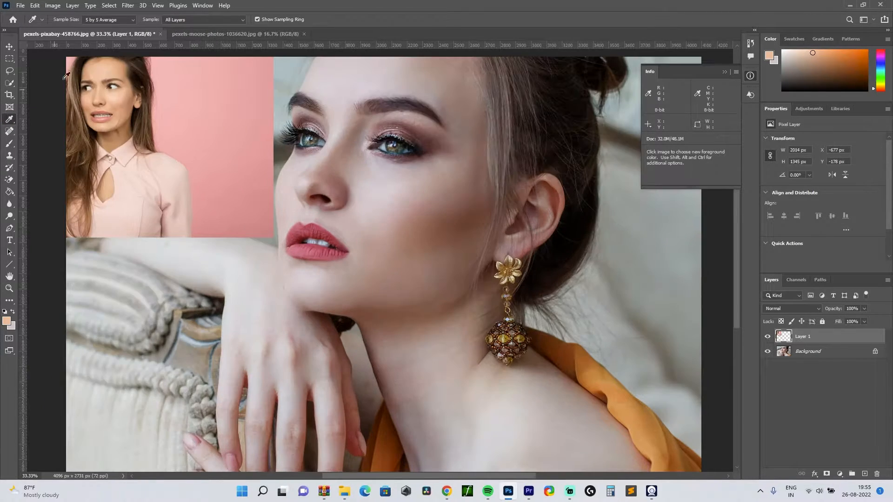
left_click(112, 22)
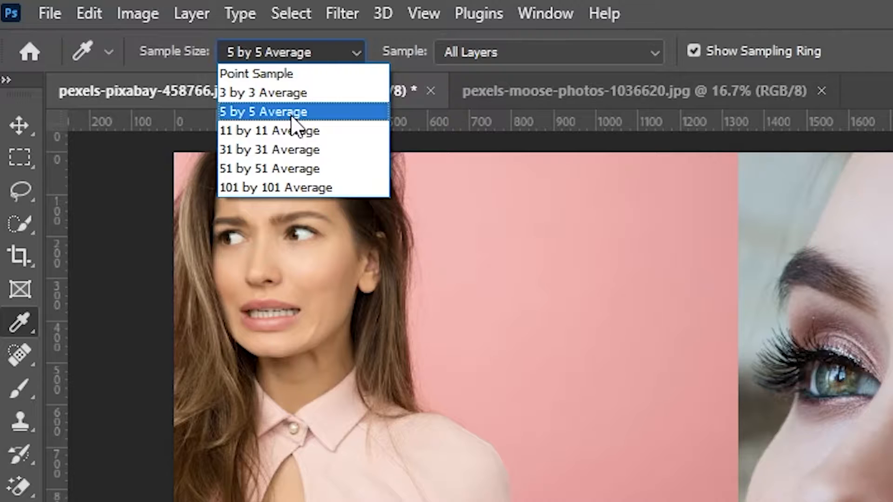
left_click(292, 116)
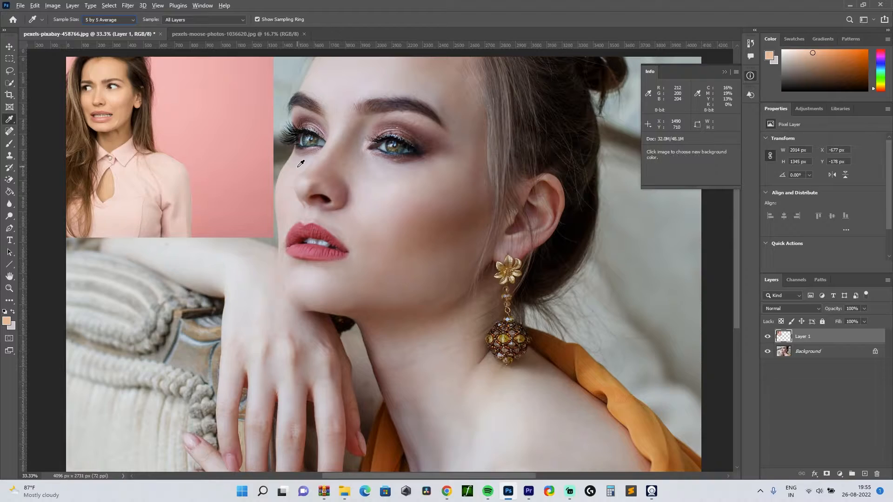
left_click(788, 446)
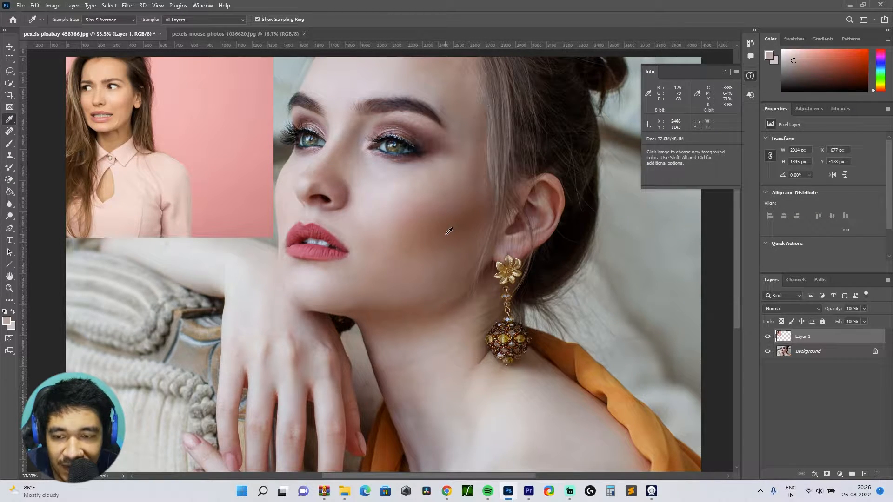
left_click(372, 179)
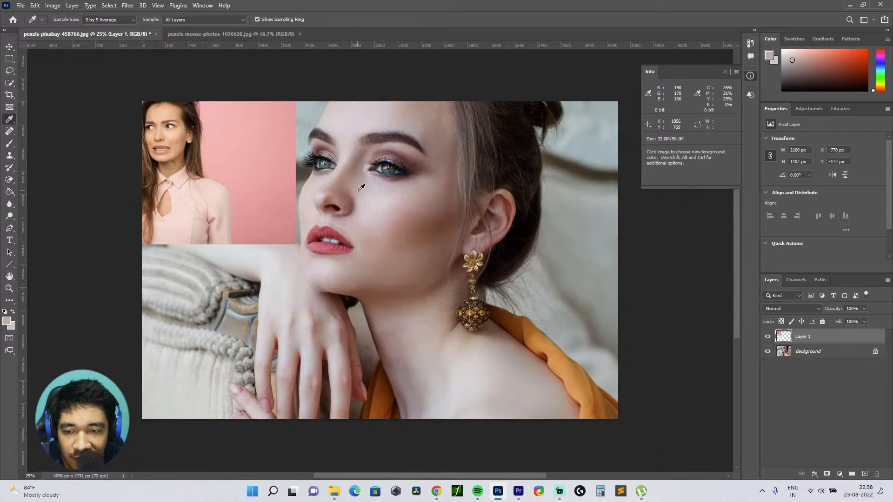
Add a new layer and paint a swatch of the sampled skin color near the image's lower-left edge with a 175 px Hard Round brush.
left_click(9, 145)
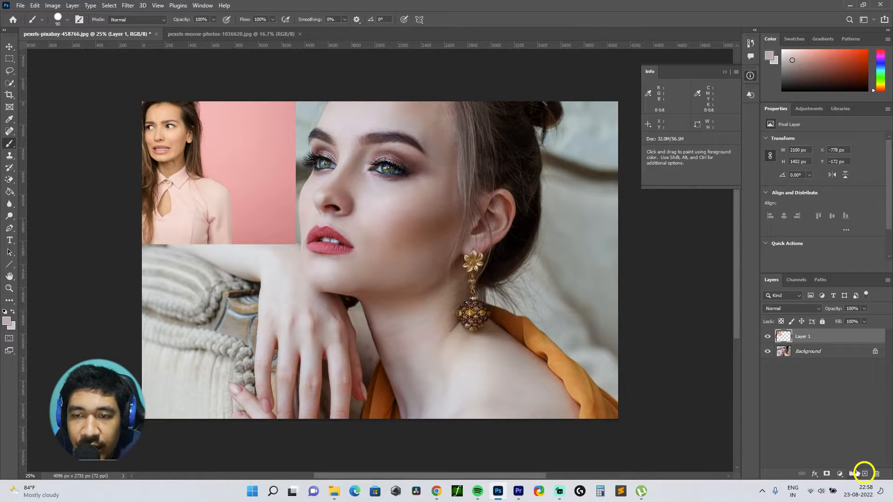
left_click(865, 474)
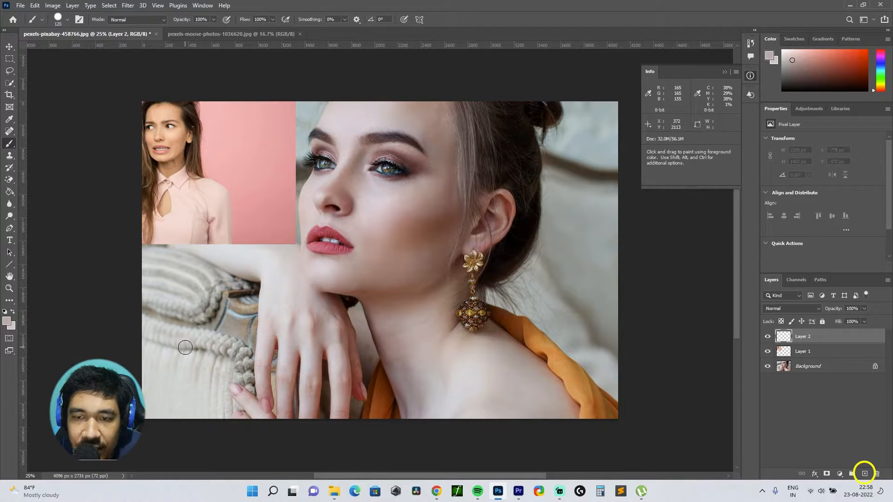
left_click(67, 20)
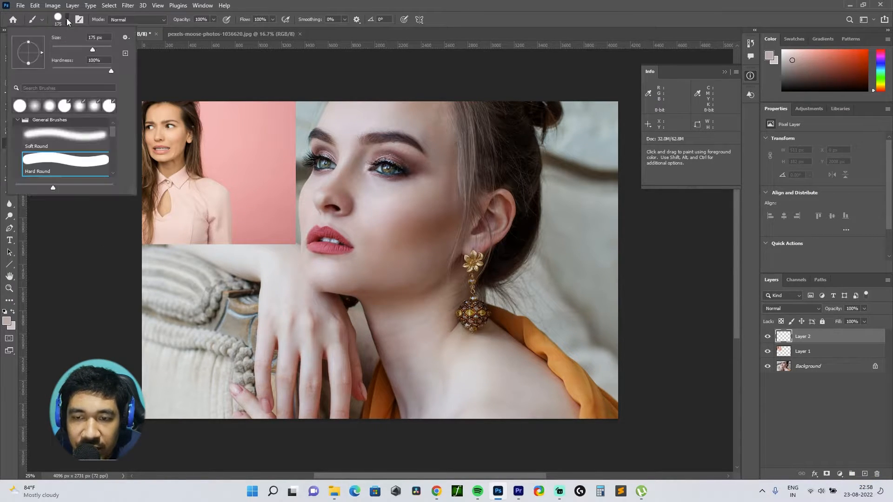
left_click(166, 24)
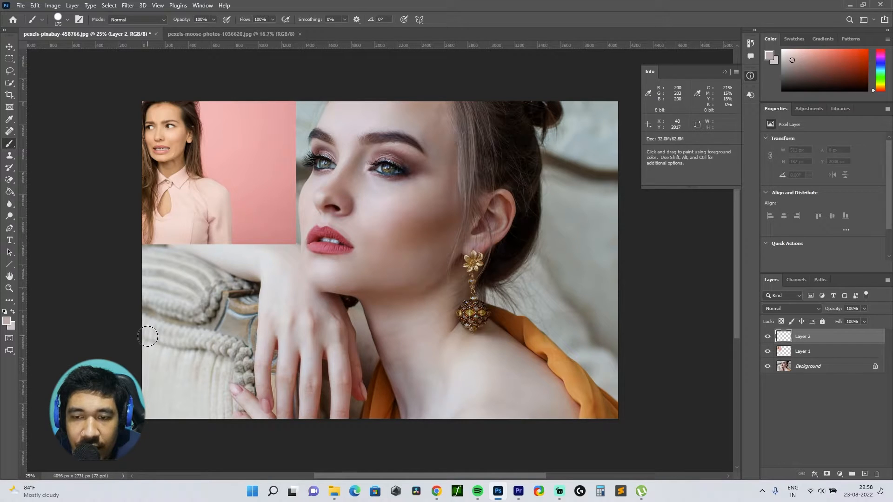
mouse_move(148, 336)
left_mouse_down()
mouse_move(198, 334)
mouse_move(148, 331)
left_mouse_up()
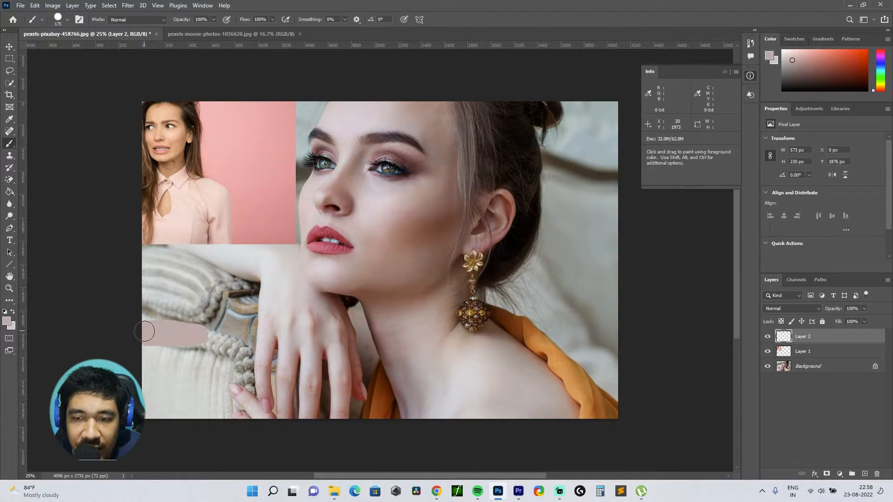
Sample the skin color from the face in the small reference photo and paint a second swatch below the first one.
left_click(9, 120)
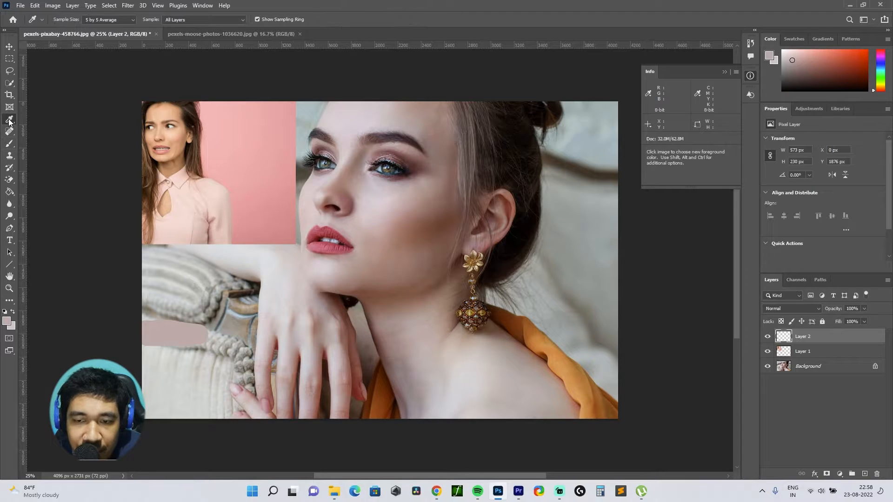
left_click(166, 131)
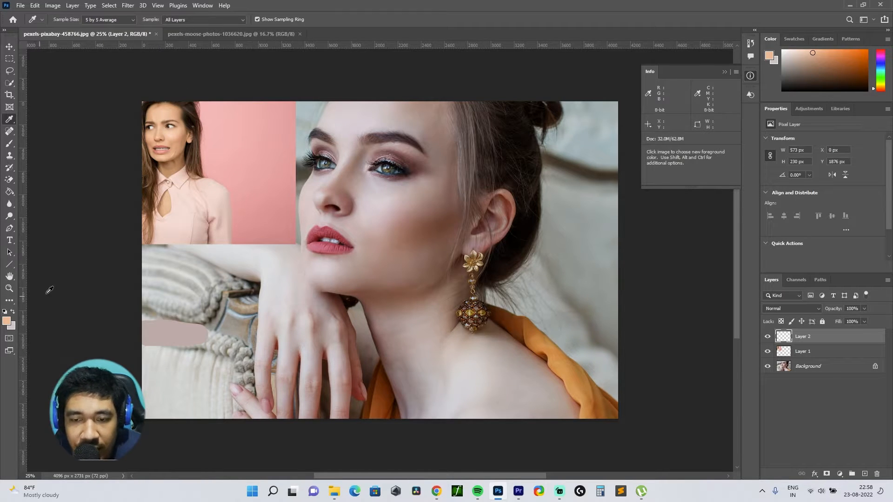
left_click(9, 144)
left_click_drag(148, 375, 200, 375)
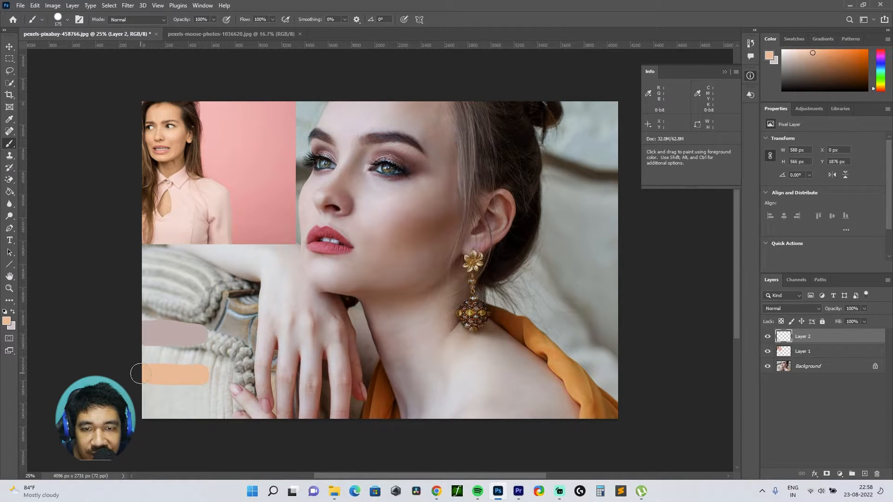
Outline the large model's face with the Lasso tool and add a Curves adjustment layer masked to that selection.
left_click(10, 71)
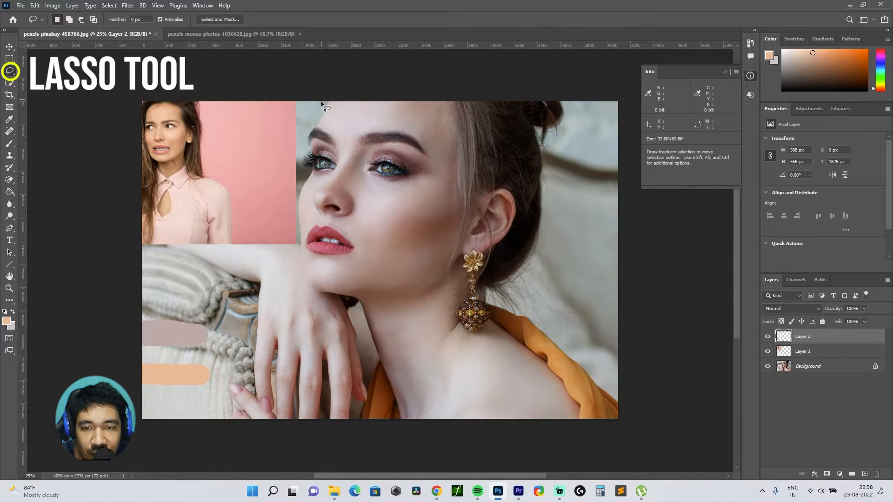
left_click_drag(322, 102, 302, 174)
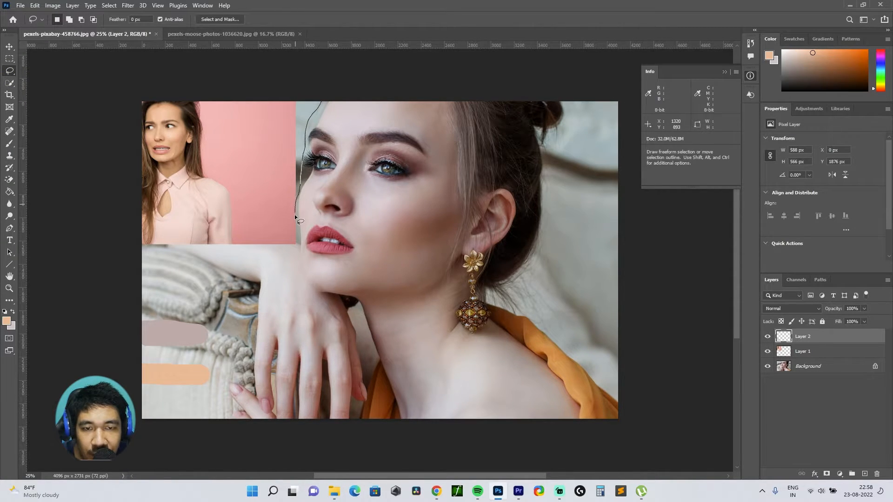
mouse_move(375, 306)
left_mouse_down()
mouse_move(442, 287)
mouse_move(458, 264)
left_mouse_up()
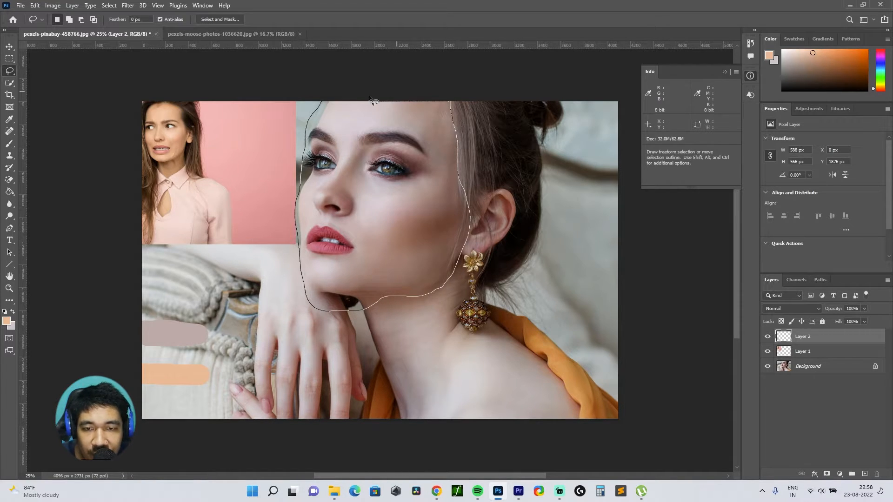
left_click_drag(321, 104, 322, 101)
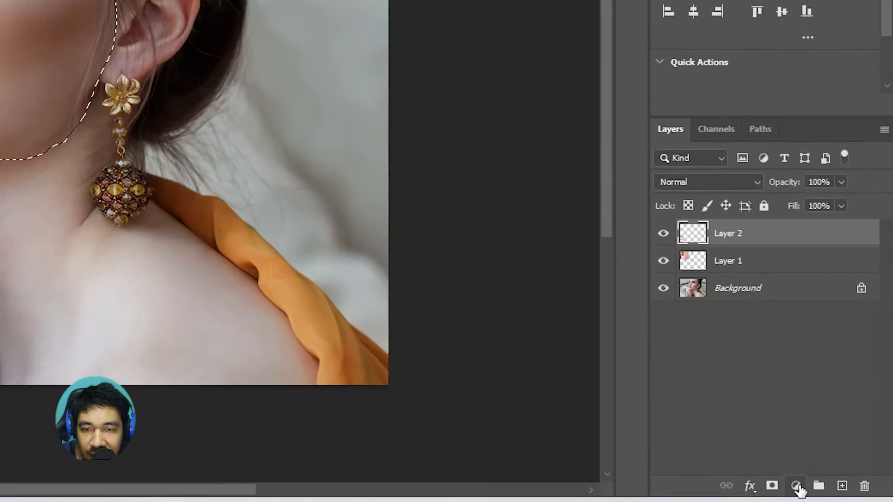
left_click(839, 474)
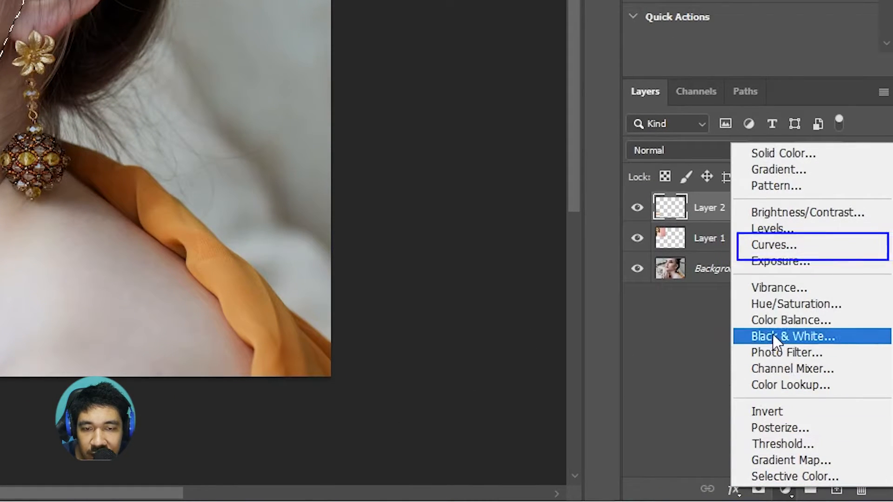
left_click(772, 248)
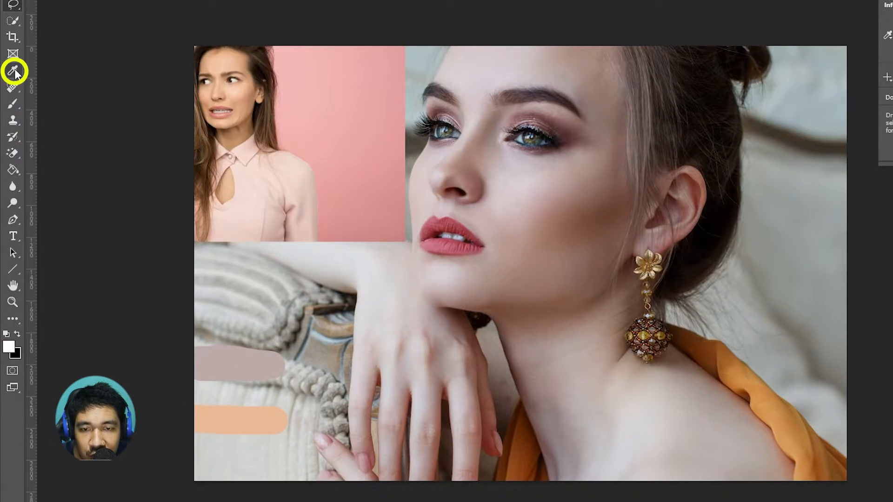
Place color sampler 1 on the peach reference swatch and sampler 2 on the mauve base swatch, and show the Info panel.
left_click(13, 76)
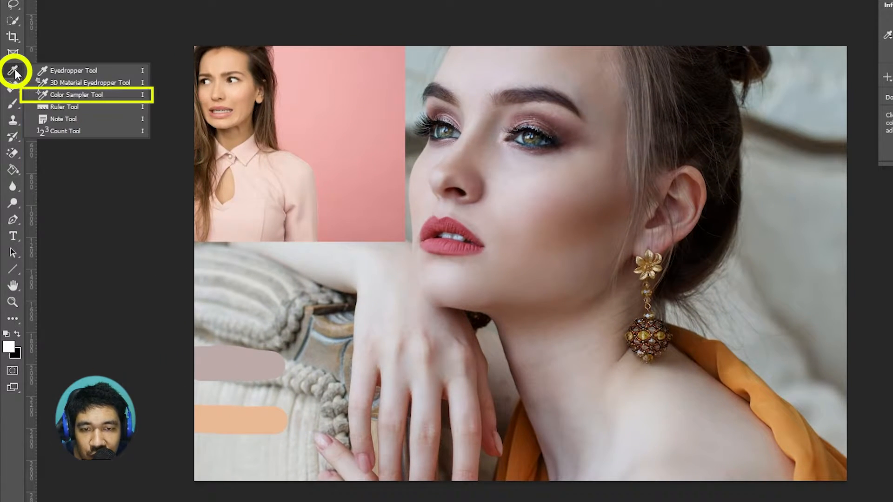
left_click(55, 95)
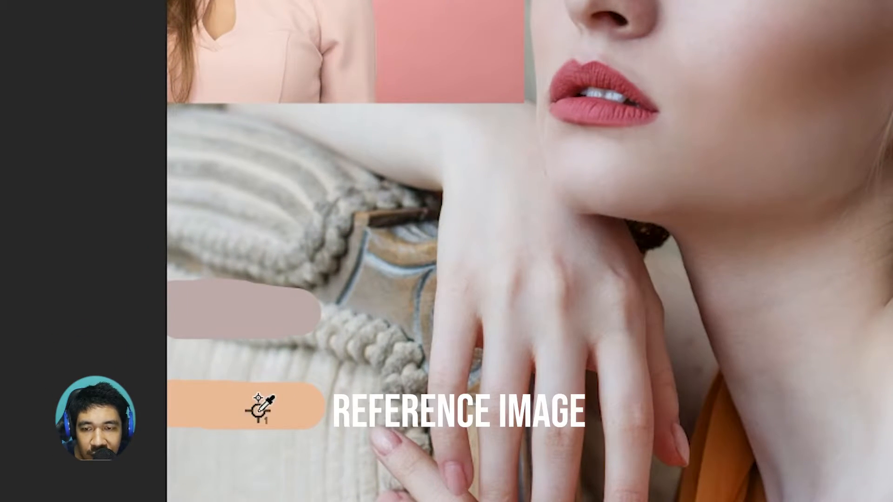
left_click(258, 411)
left_click(248, 310)
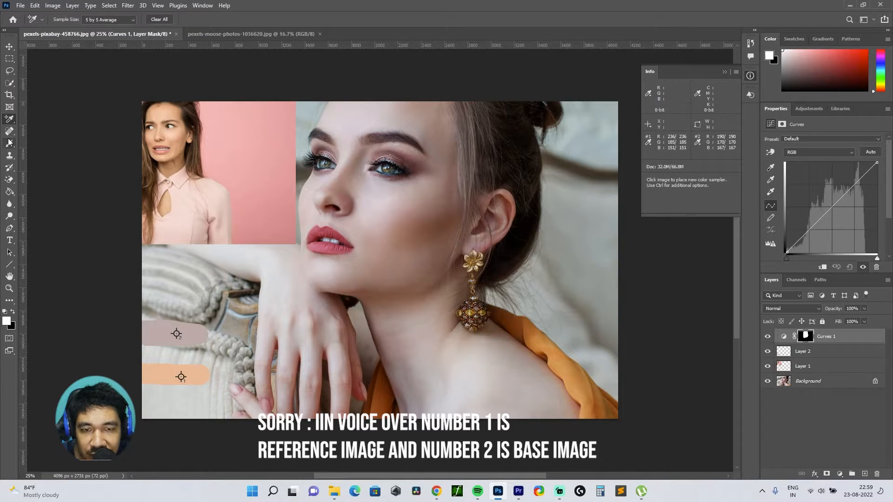
left_click(11, 47)
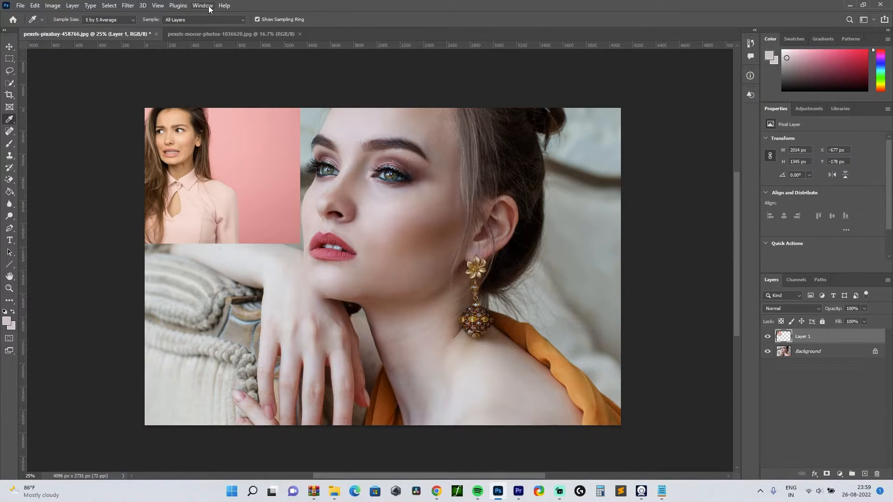
left_click(208, 6)
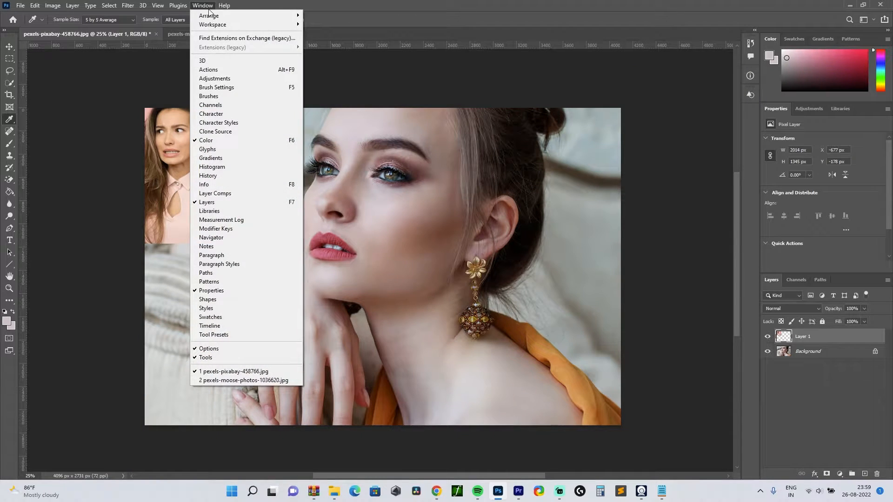
left_click(226, 184)
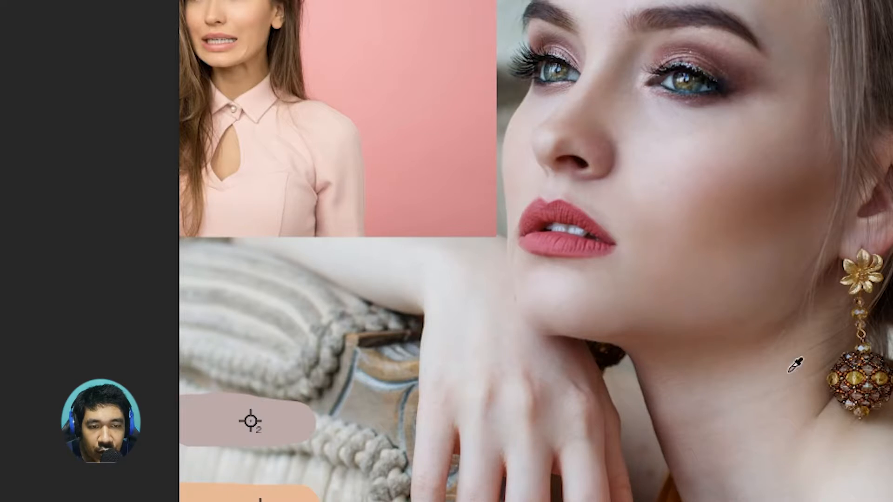
Set the Red channel of the Curves adjustment to output 236 at input 190.
left_click(818, 152)
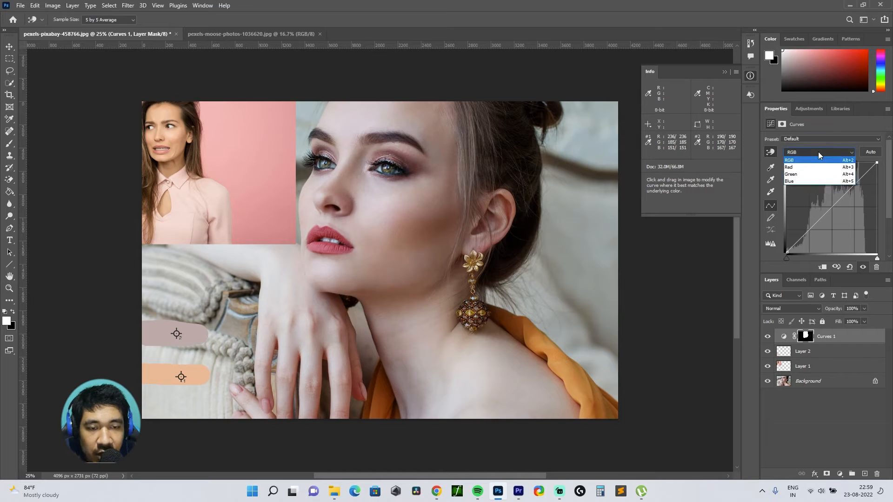
left_click(815, 168)
scroll(832, 222, "down", 3)
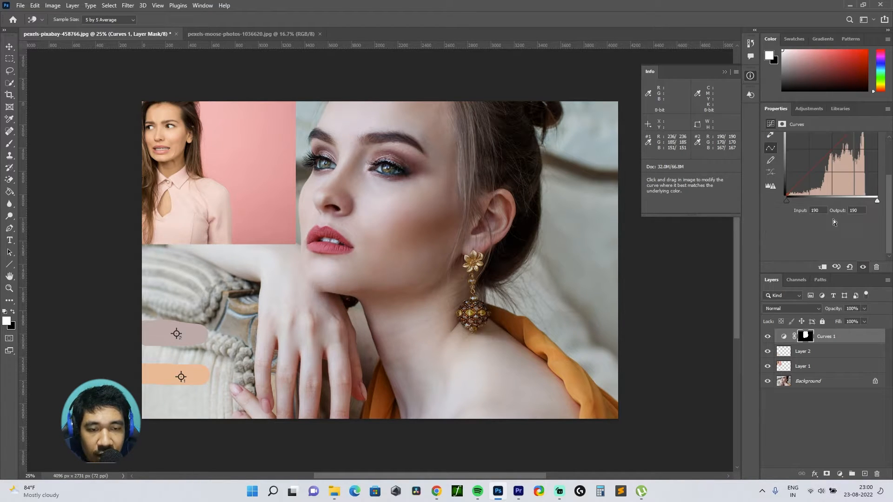
double_click(861, 211)
type("236")
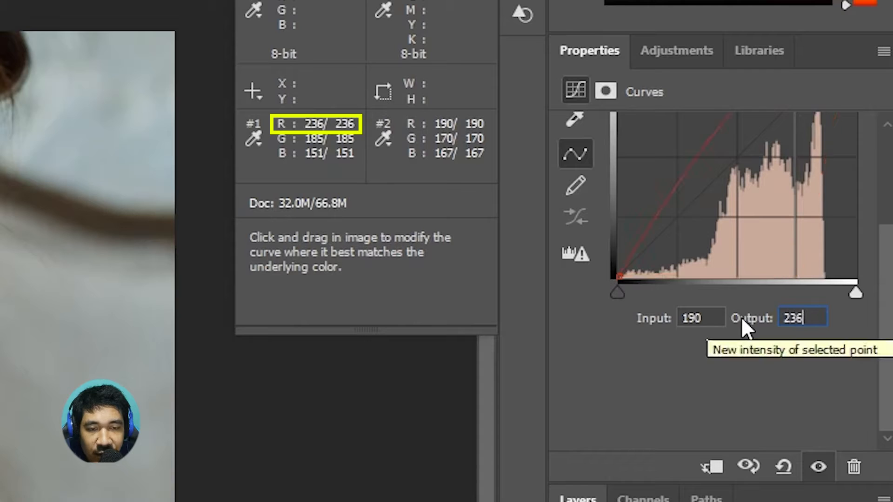
key("Return")
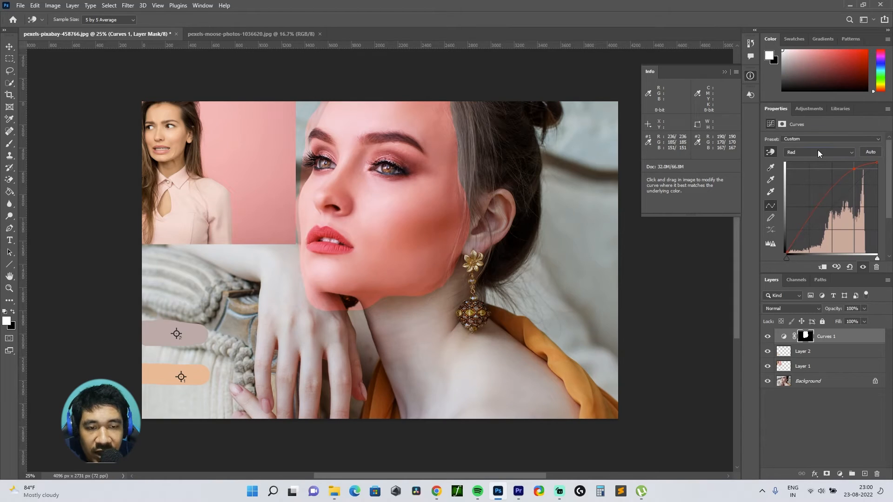
Set the Green channel's curve point to output 185, matching the green value of sampler 1.
left_click(817, 151)
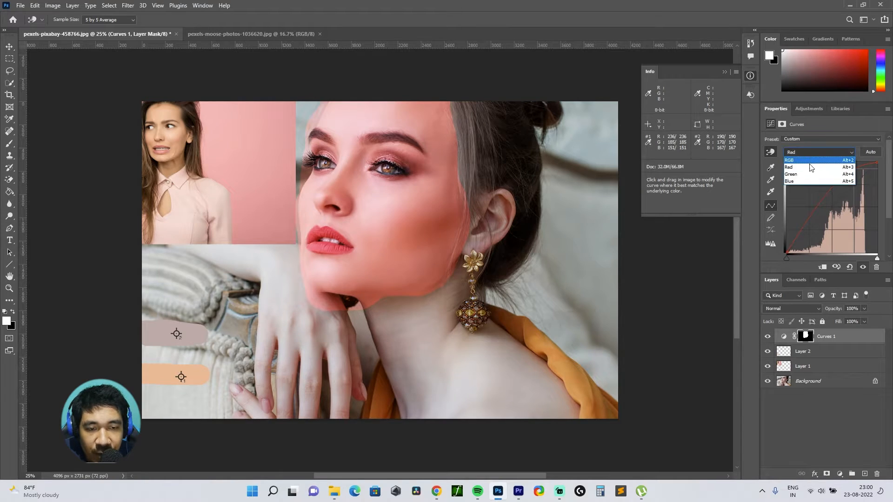
left_click(809, 176)
left_click_drag(890, 174, 831, 206)
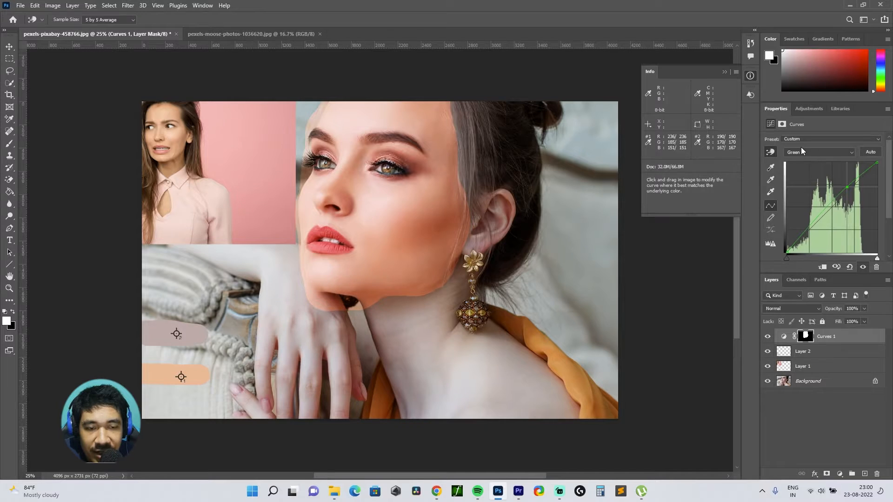
Set the Blue channel of the Curves adjustment to output 151 at input 167.
left_click(800, 152)
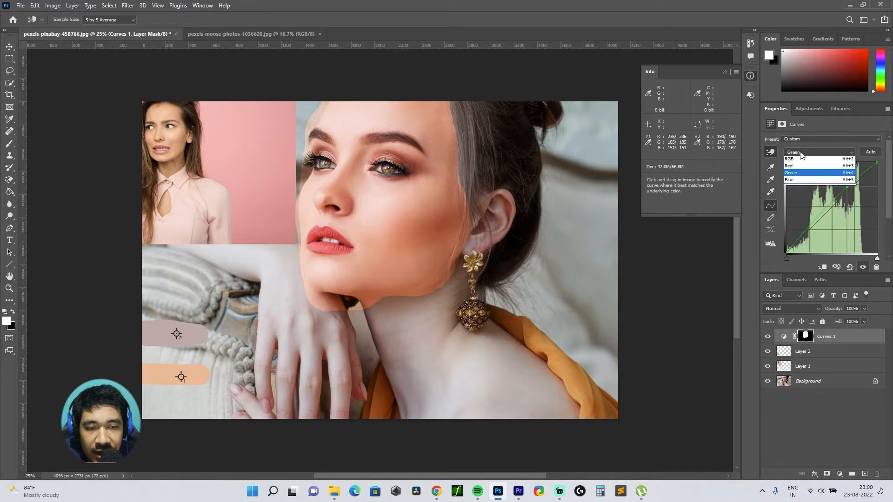
left_click(803, 181)
left_click_drag(889, 179, 888, 217)
left_click_drag(858, 209, 888, 185)
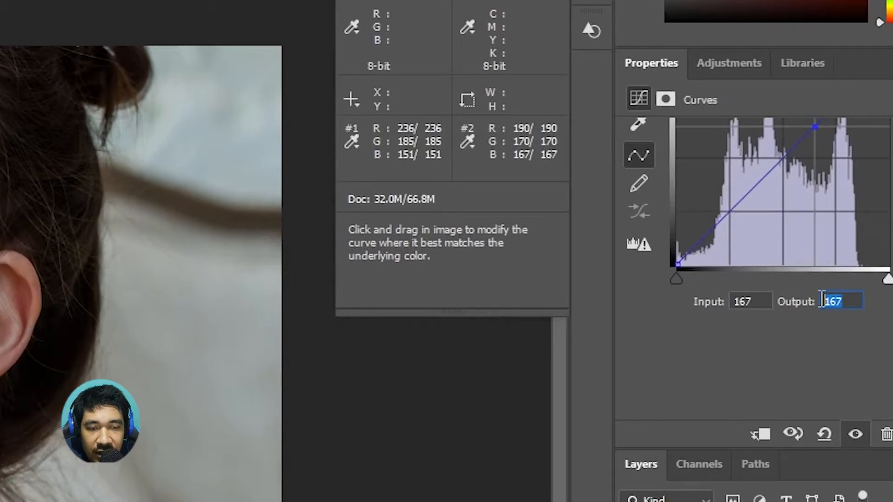
type("151")
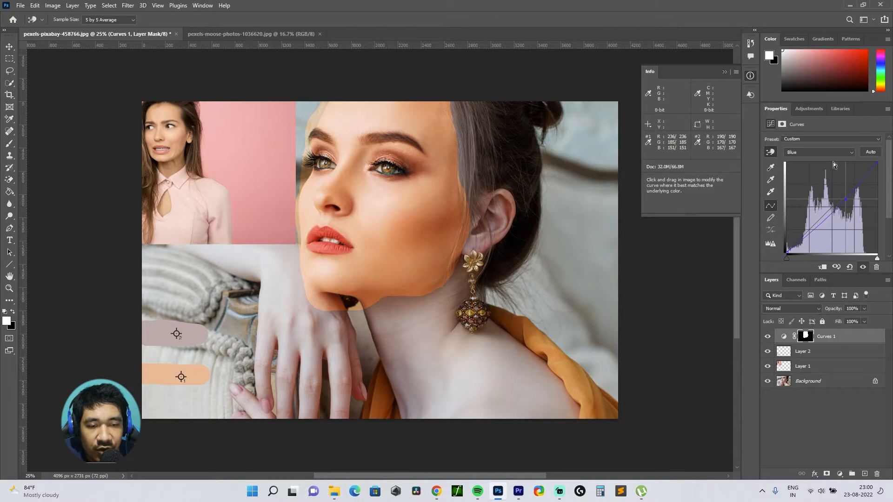
Darken the composite RGB curve slightly, with one point in the midtones and another in the highlights.
left_click(823, 152)
left_click(820, 160)
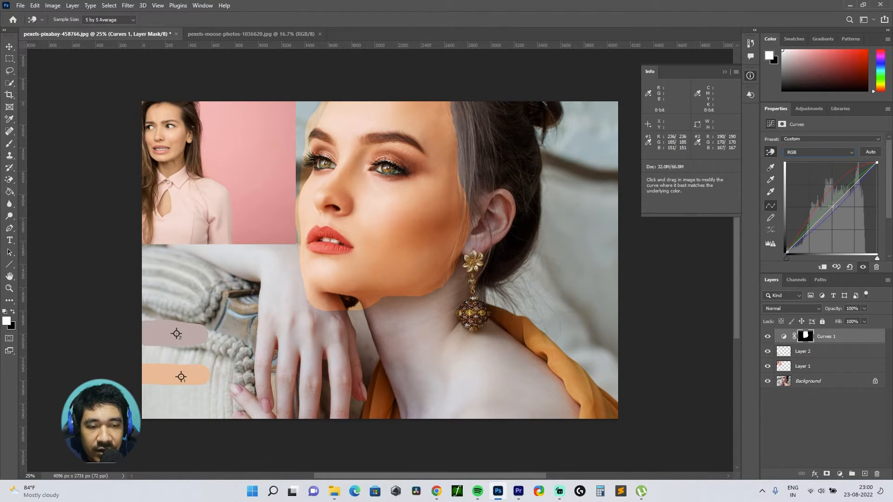
left_click_drag(832, 206, 861, 186)
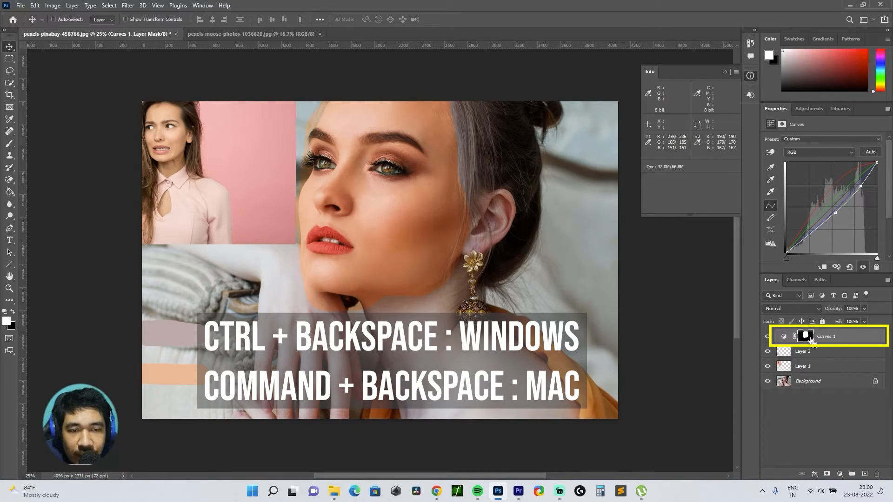
Fill the Curves 1 layer mask with black and delete Layer 1 and Layer 2.
key("ctrl+BackSpace")
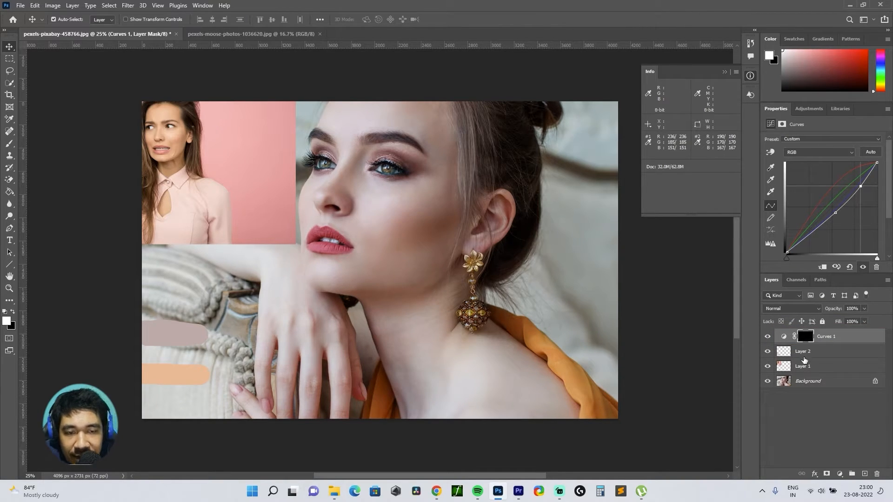
left_click(804, 357)
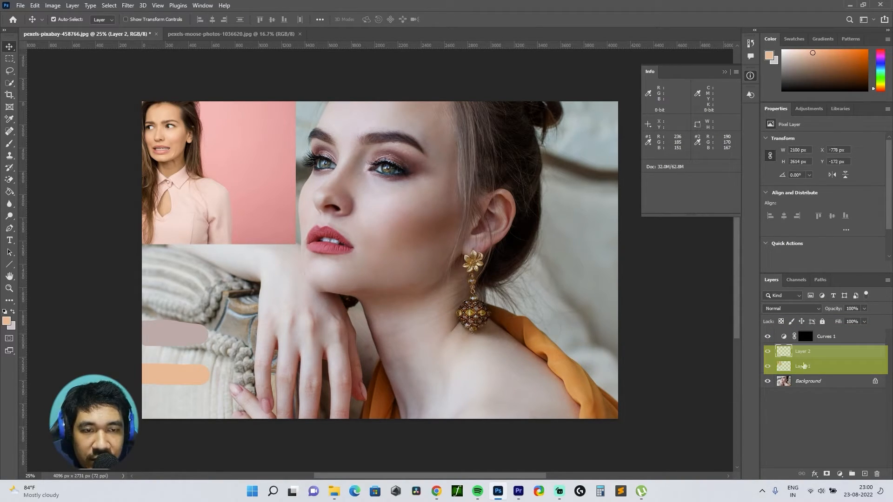
left_click(804, 366, "shift")
key("Delete")
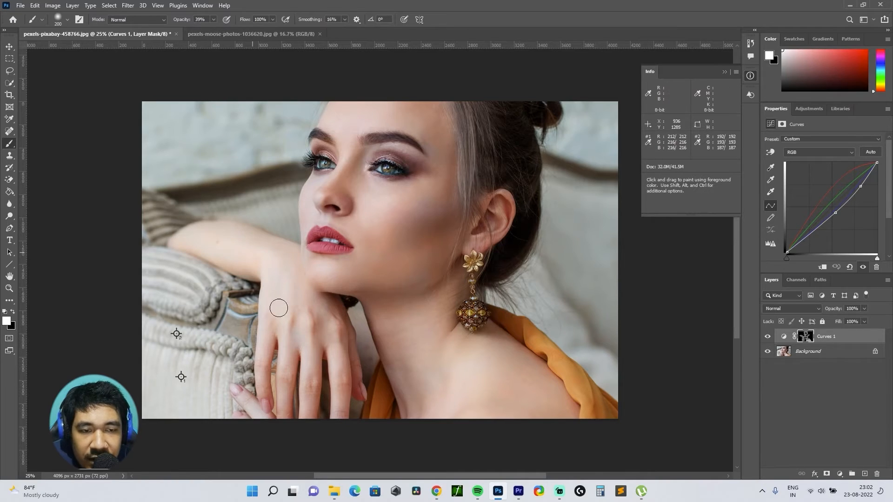
Paint white on the Curves mask over the model's face and hand at 39% opacity, varying the brush size between 300 and 200.
key("bracketright")
key("bracketright")
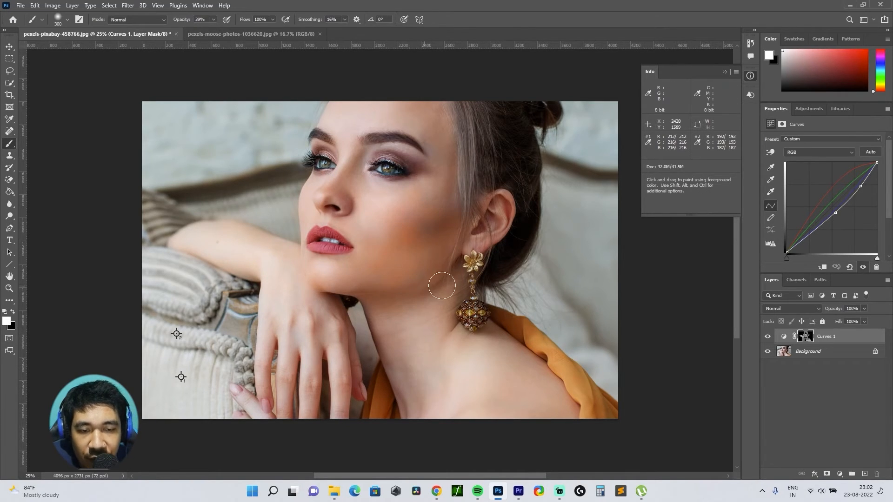
key("bracketleft")
key("bracketleft")
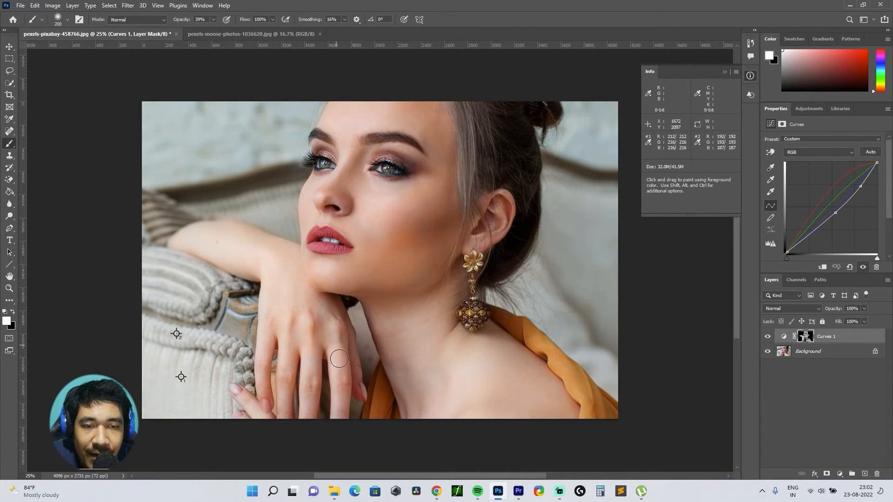